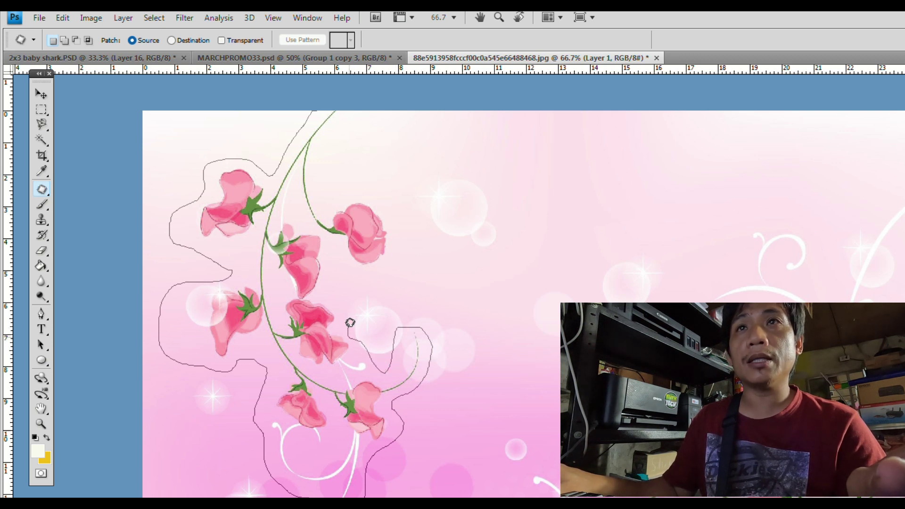
Finish the Patch outline around the left vine and drag it onto plain pink bokeh
mouse_move(332, 284)
mouse_down()
mouse_move(354, 269)
mouse_move(384, 277)
mouse_move(404, 224)
mouse_move(377, 194)
mouse_up()
mouse_move(323, 171)
mouse_down()
mouse_move(355, 117)
mouse_move(333, 94)
mouse_up()
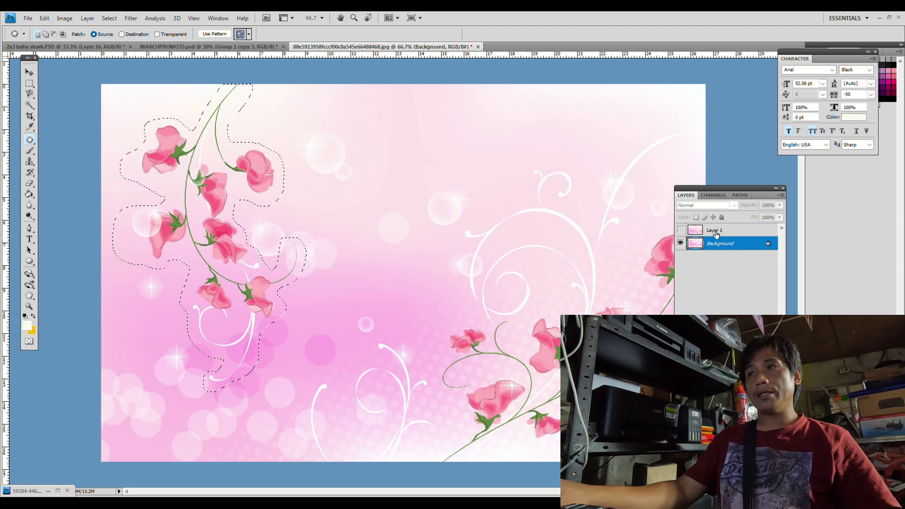
mouse_move(206, 159)
mouse_down()
mouse_move(375, 149)
mouse_move(333, 127)
mouse_move(379, 148)
mouse_move(361, 137)
mouse_up()
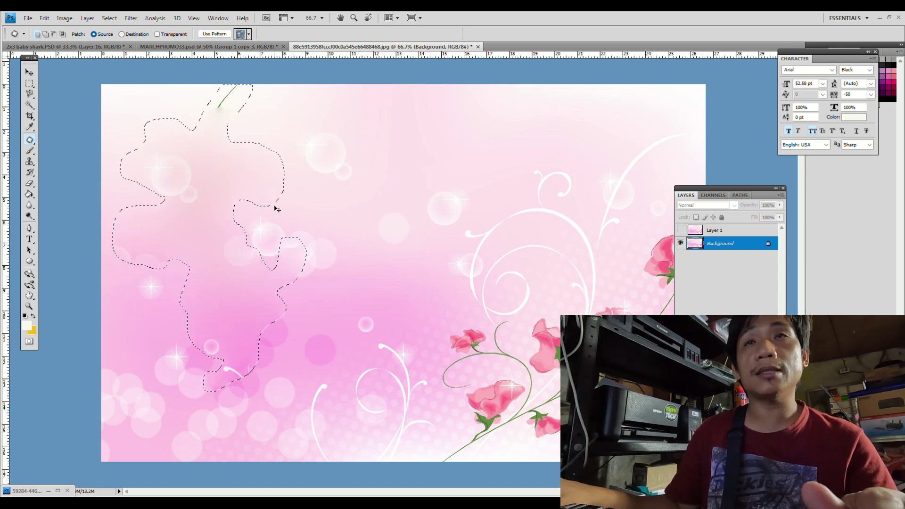
Patch away the leftover stem tip and a blotchy spot, deselecting after each
key(ctrl+d)
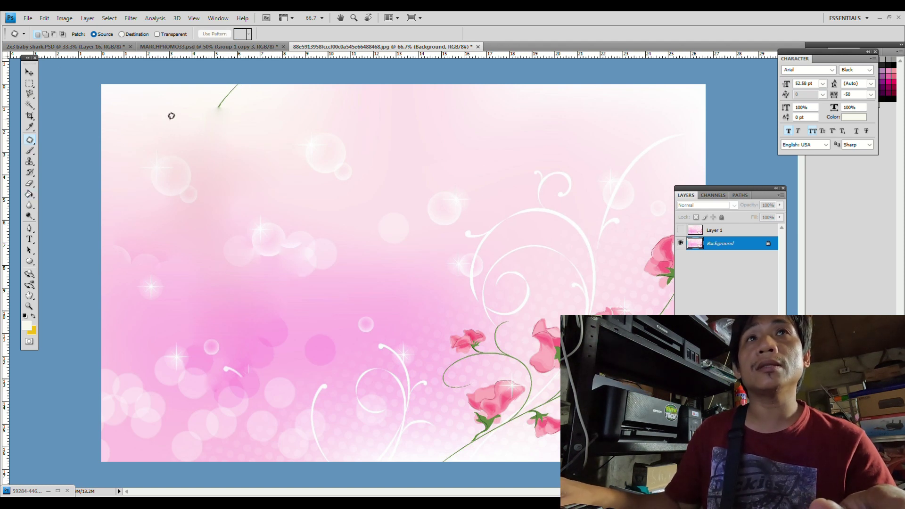
mouse_move(211, 76)
mouse_down()
mouse_move(203, 87)
mouse_move(352, 96)
mouse_up()
key(ctrl+d)
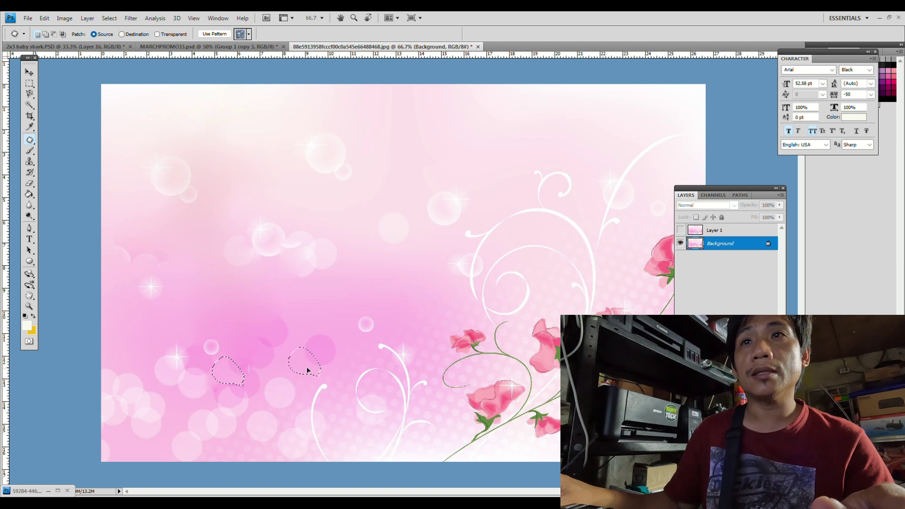
drag(132, 338, 134, 338)
key(ctrl+d)
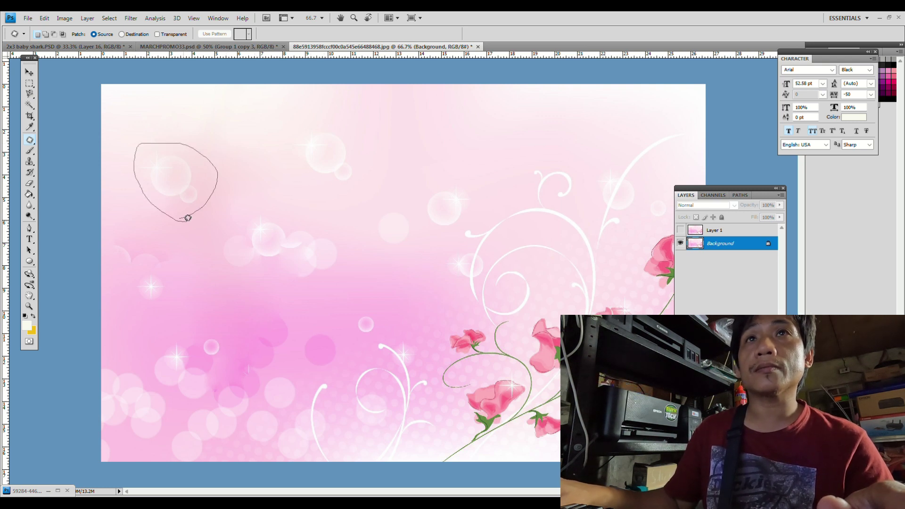
Patch two uneven upper-left areas with smoother pink background, then deselect
drag(189, 217, 183, 220)
drag(170, 184, 243, 321)
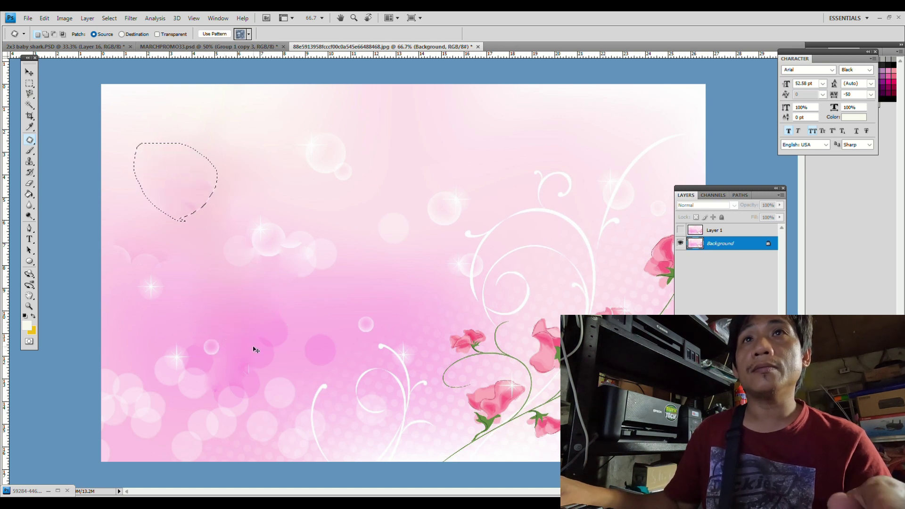
drag(254, 300, 250, 345)
drag(259, 291, 164, 180)
key(ctrl+d)
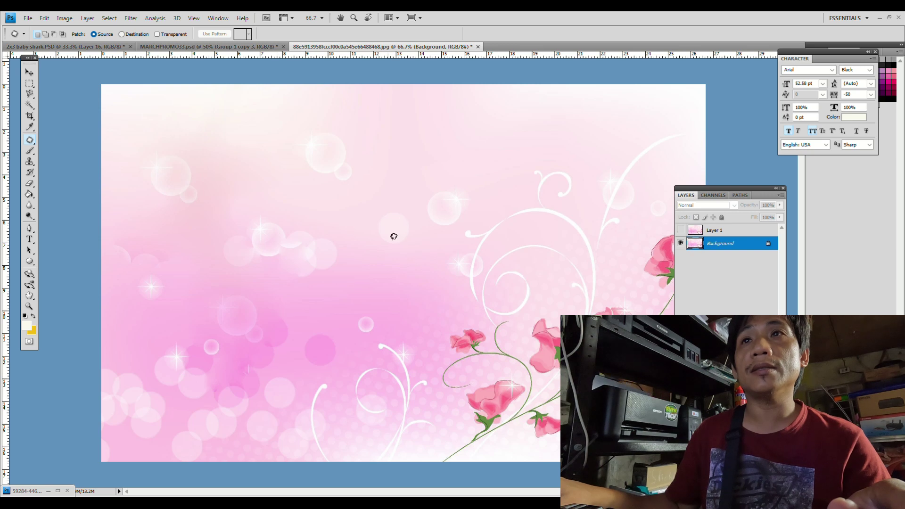
Patch one more uneven central area, deselect, and undo the unfinished selection
mouse_move(396, 194)
mouse_down()
mouse_move(386, 252)
mouse_move(401, 315)
mouse_up()
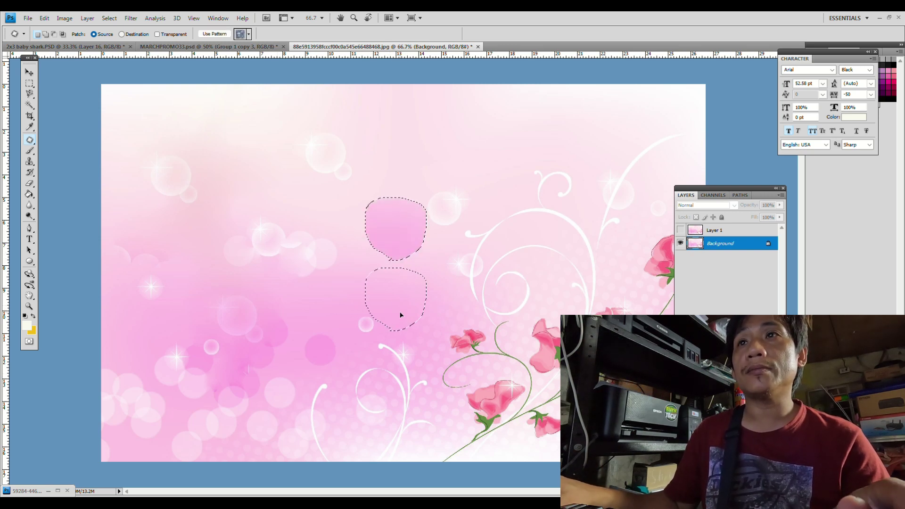
drag(315, 325, 310, 323)
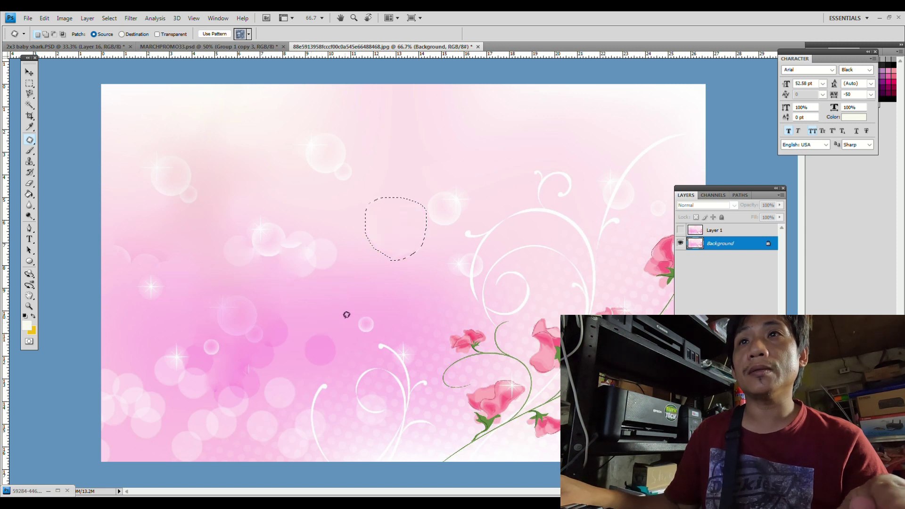
key(ctrl+d)
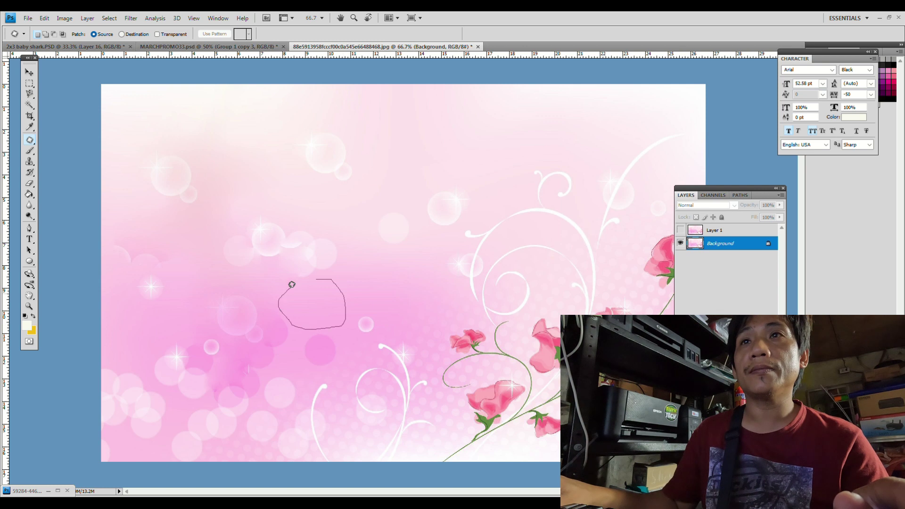
key(ctrl+z)
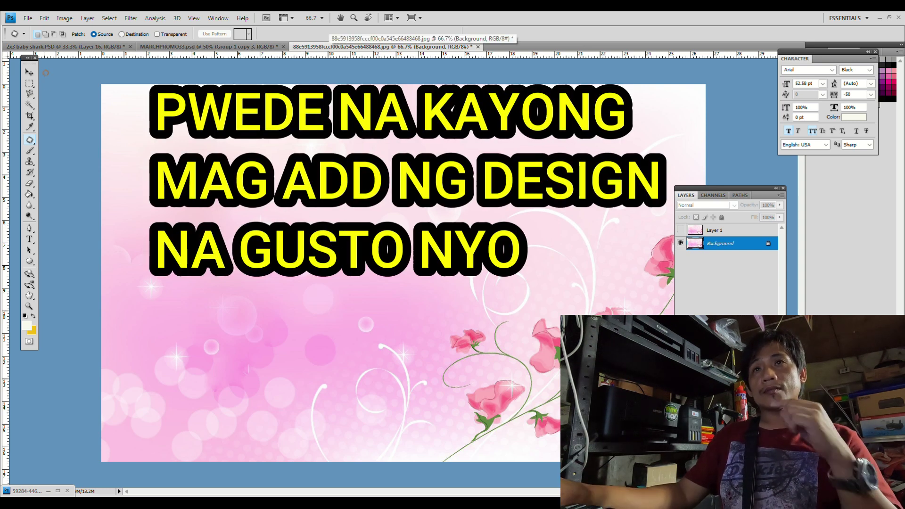
Choose the Clone Stamp with a much larger Master Diameter and 0% hardness
click(29, 161)
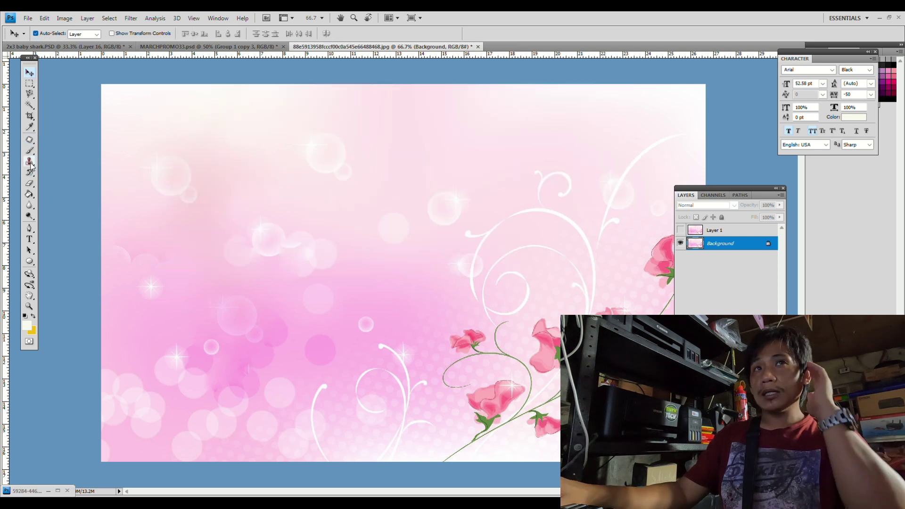
right_click(357, 218)
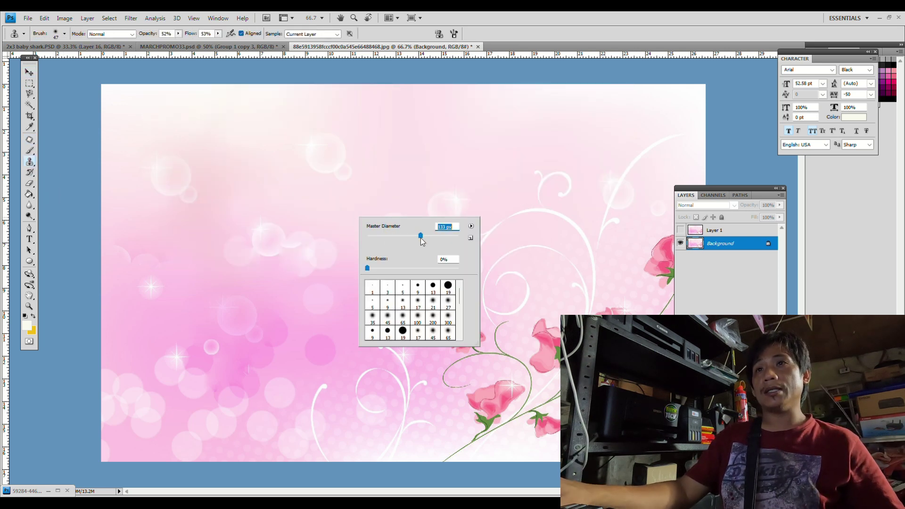
click(374, 197)
click(443, 198)
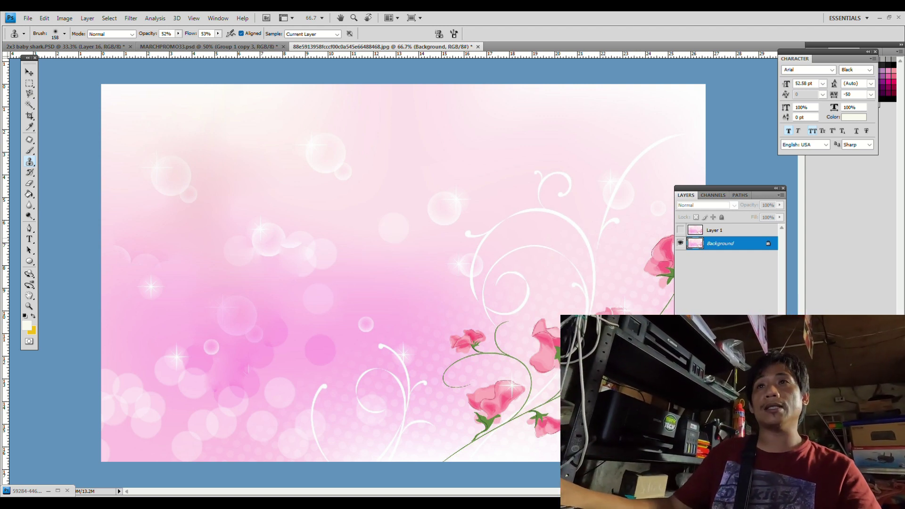
alt+click(328, 151)
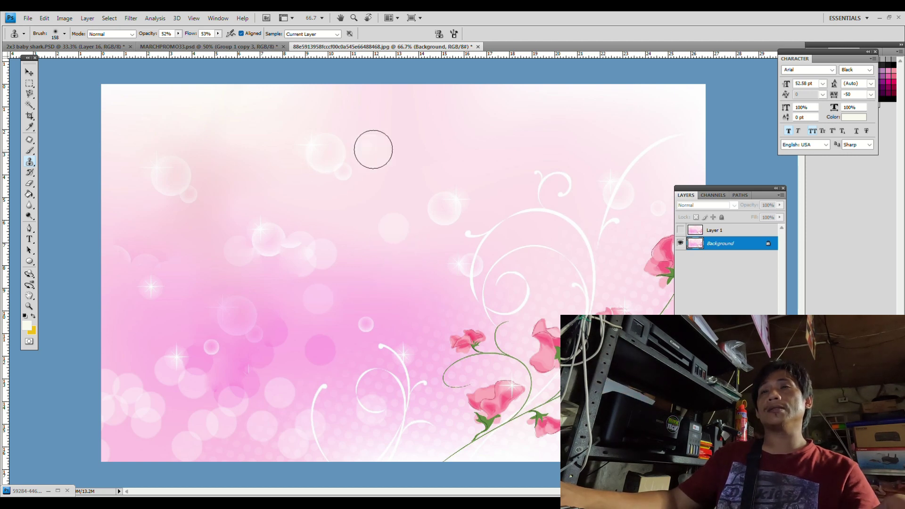
mouse_move(380, 154)
mouse_down()
mouse_move(401, 149)
mouse_move(385, 125)
mouse_move(376, 133)
mouse_move(390, 142)
mouse_up()
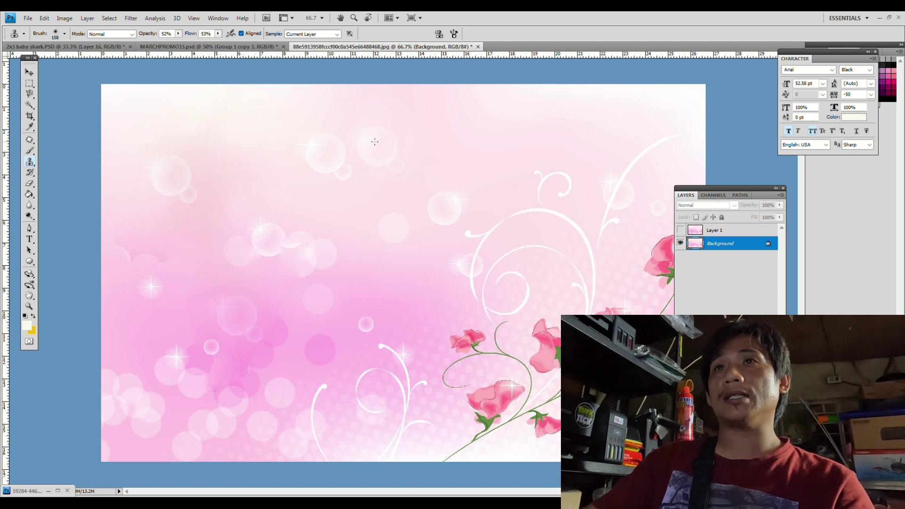
drag(460, 337, 495, 346)
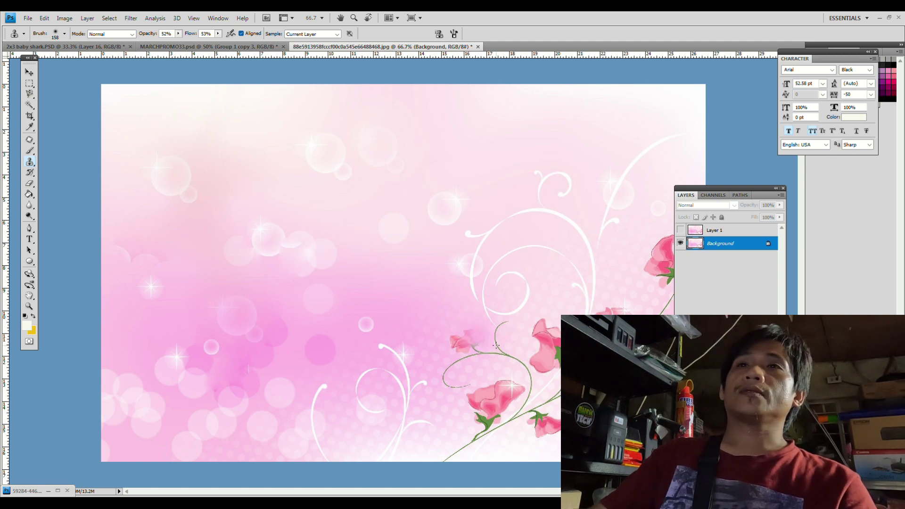
key(ctrl+z)
key(ctrl+alt+z)
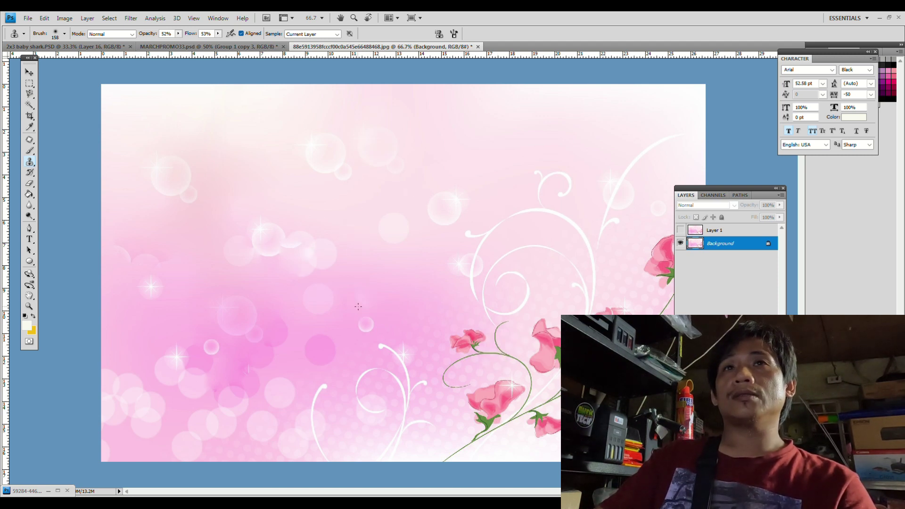